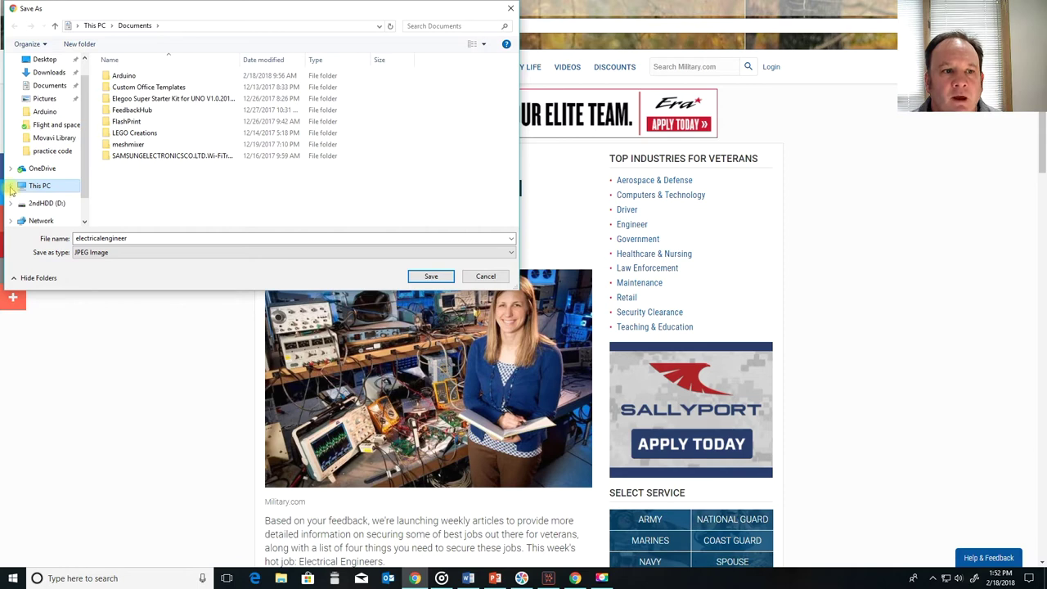
Save the electrical engineer photo as the JPEG image electricalengineer in the Pictures folder.
click(11, 187)
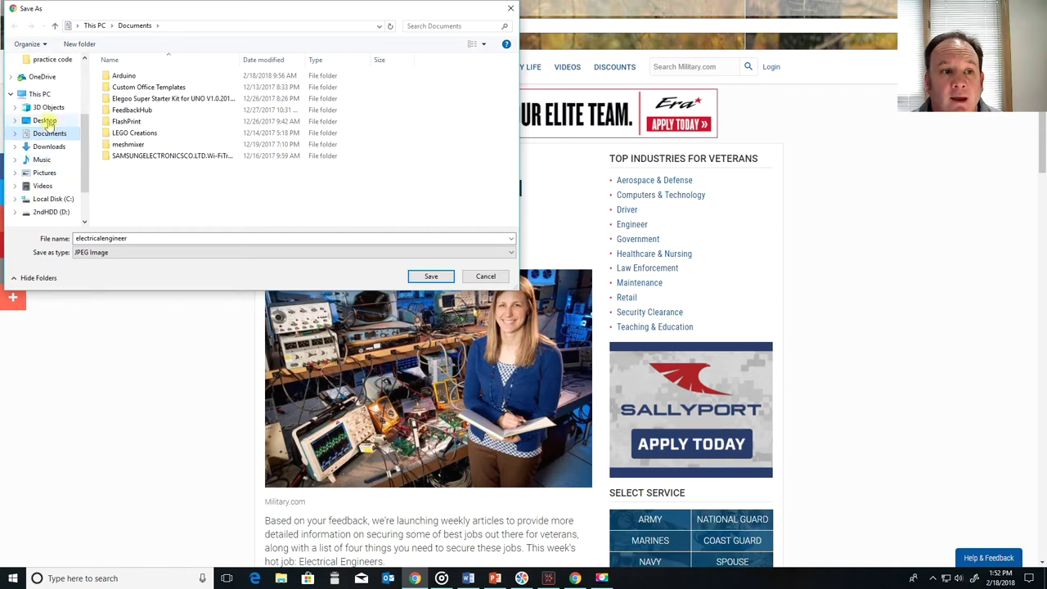
click(44, 172)
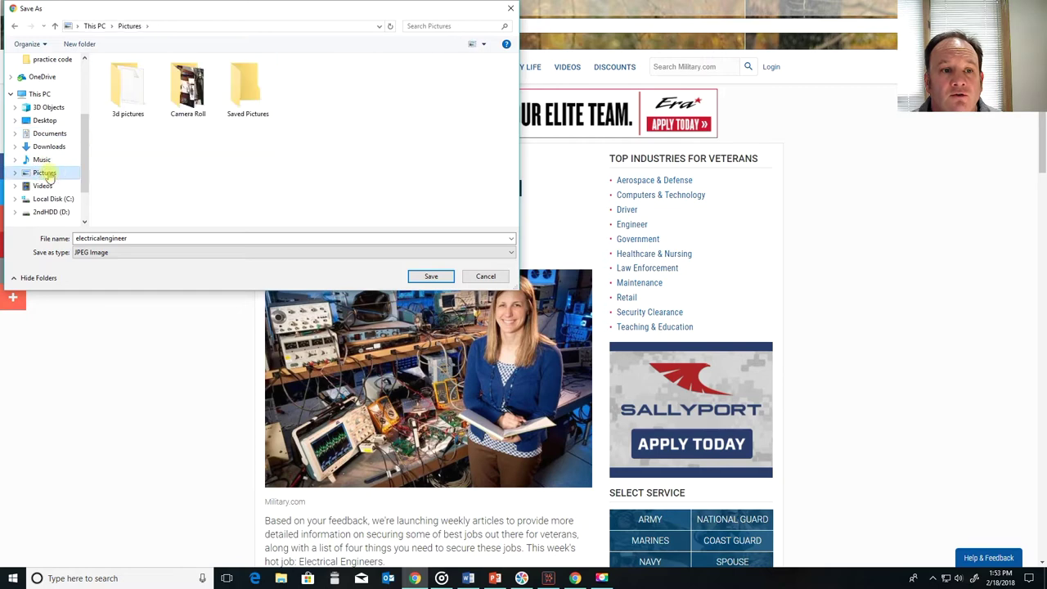
click(431, 278)
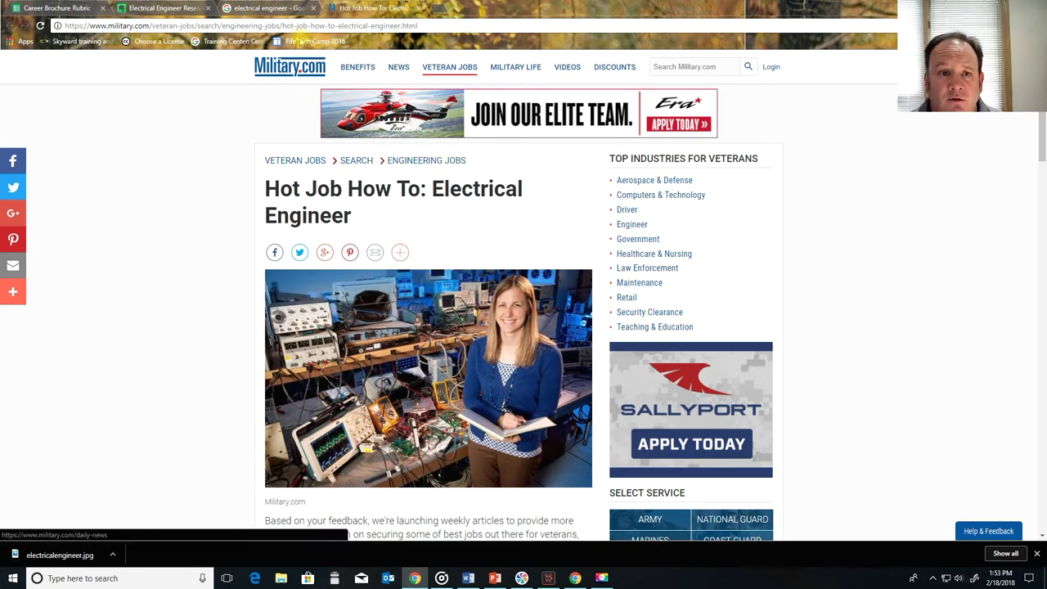
Close the Military.com article and return to the Electrical Engineer Research note in Evernote to review its sections.
click(420, 9)
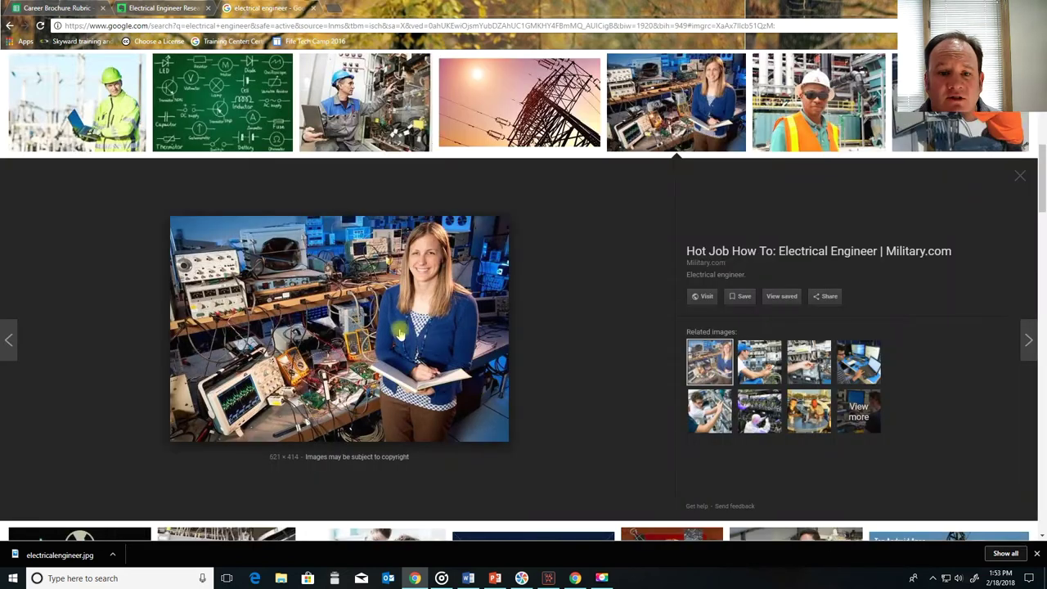
right_click(353, 320)
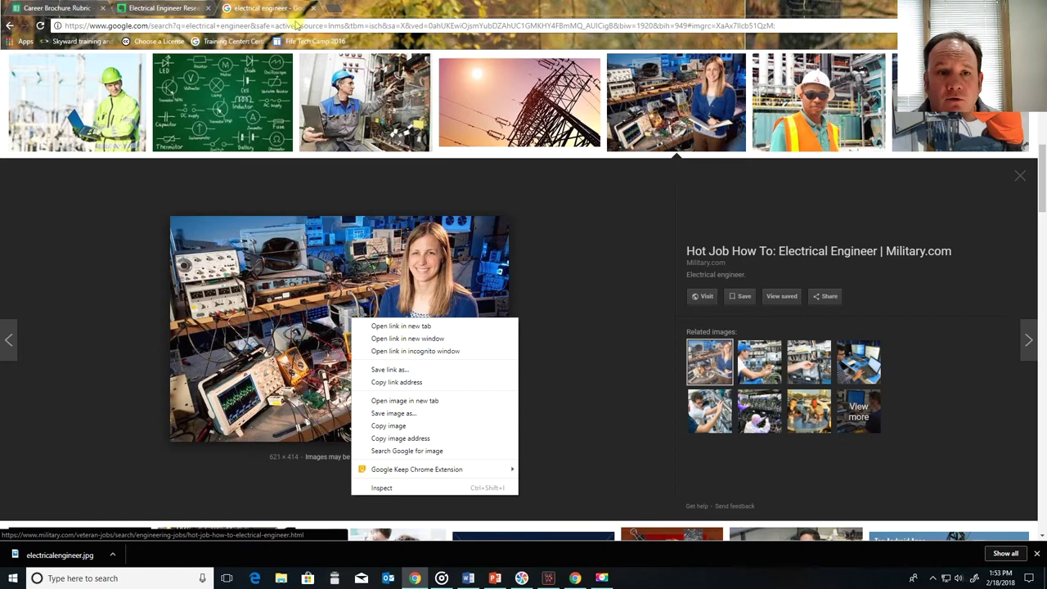
click(553, 381)
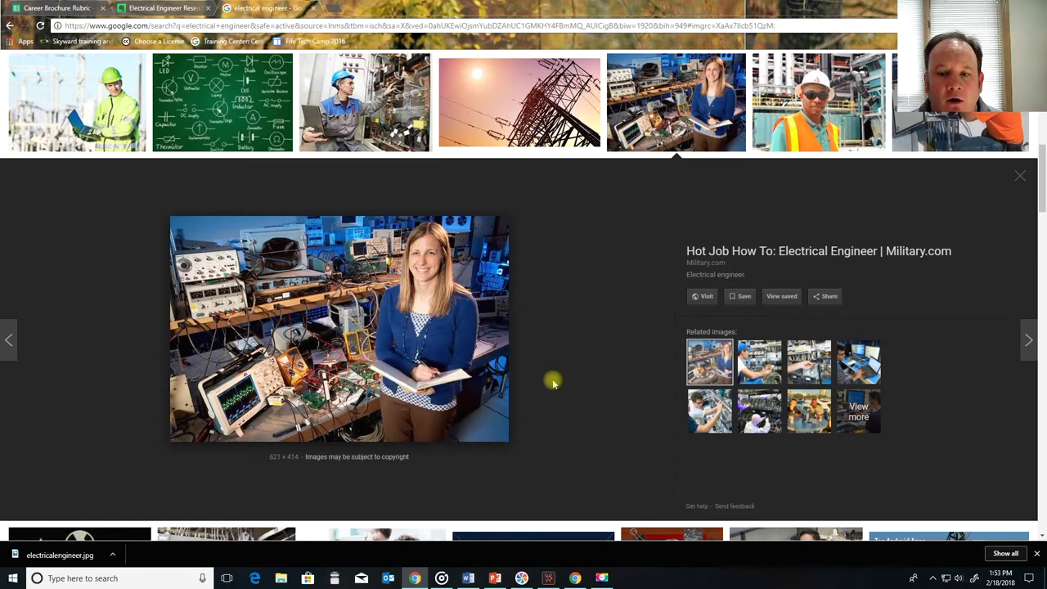
click(159, 8)
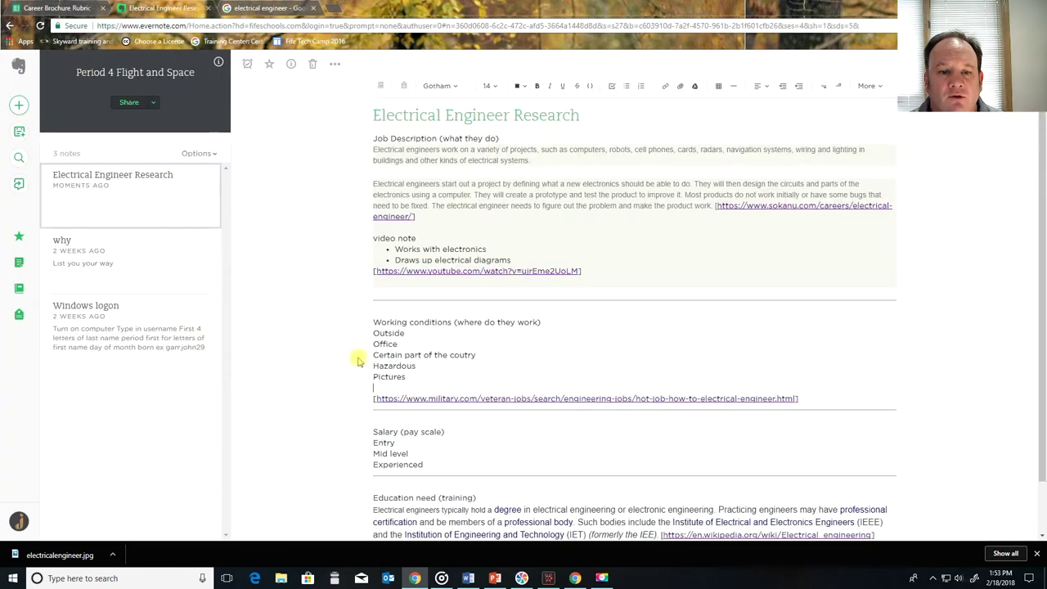
scroll(445, 322, down, 1)
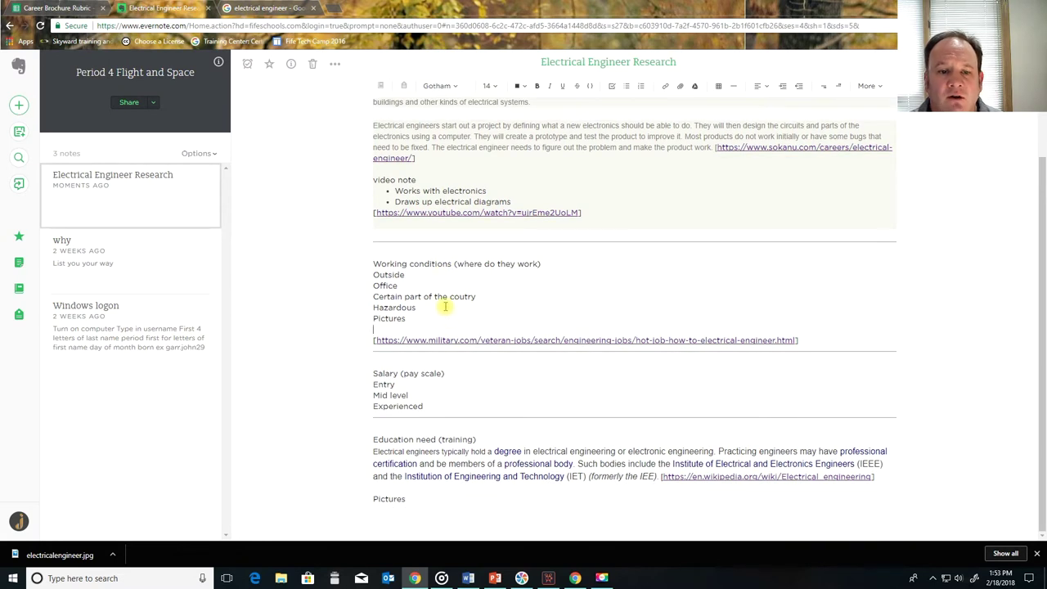
scroll(440, 438, up, 1)
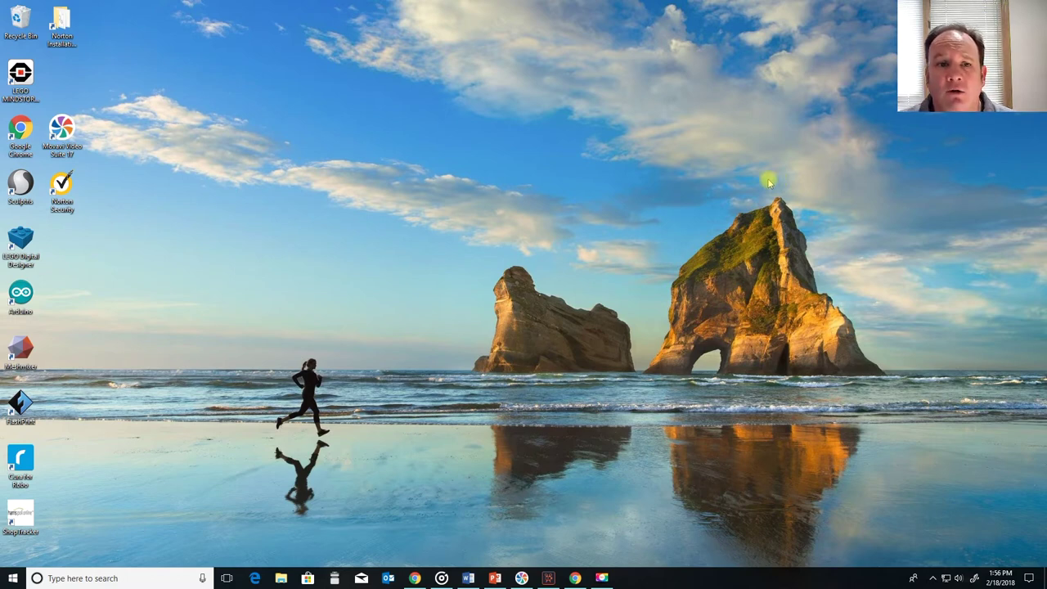
Find Publisher 2016 among the installed Windows apps and launch it.
click(13, 578)
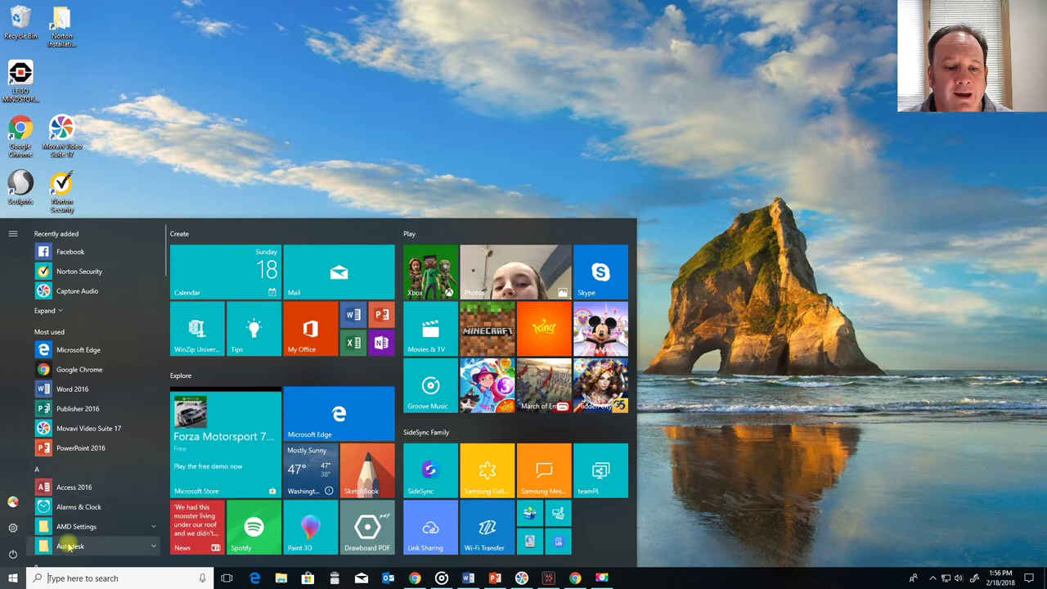
scroll(69, 546, down, 6)
scroll(66, 526, down, 5)
scroll(65, 520, down, 5)
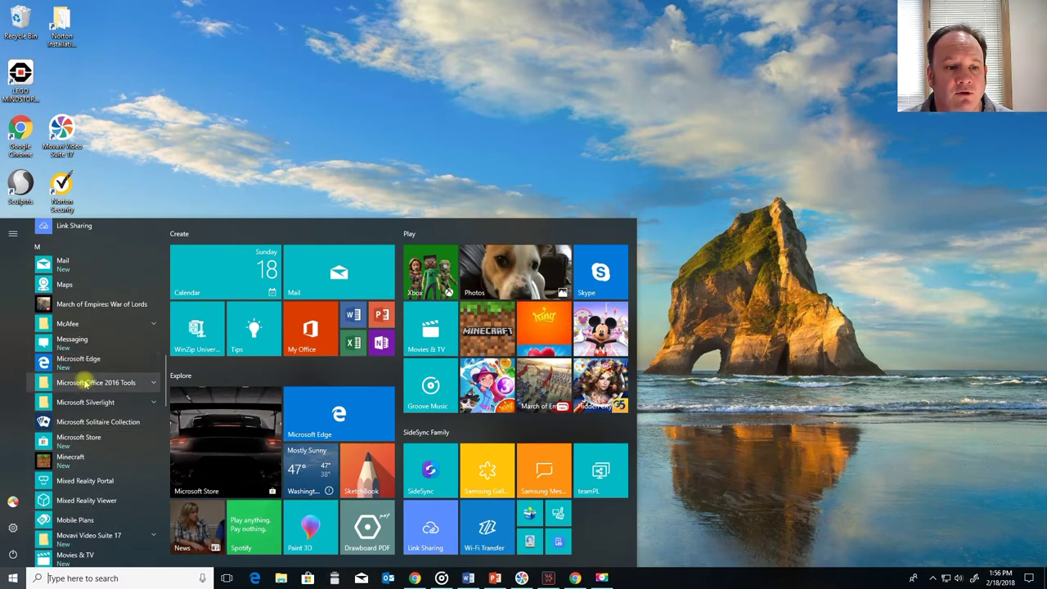
click(86, 383)
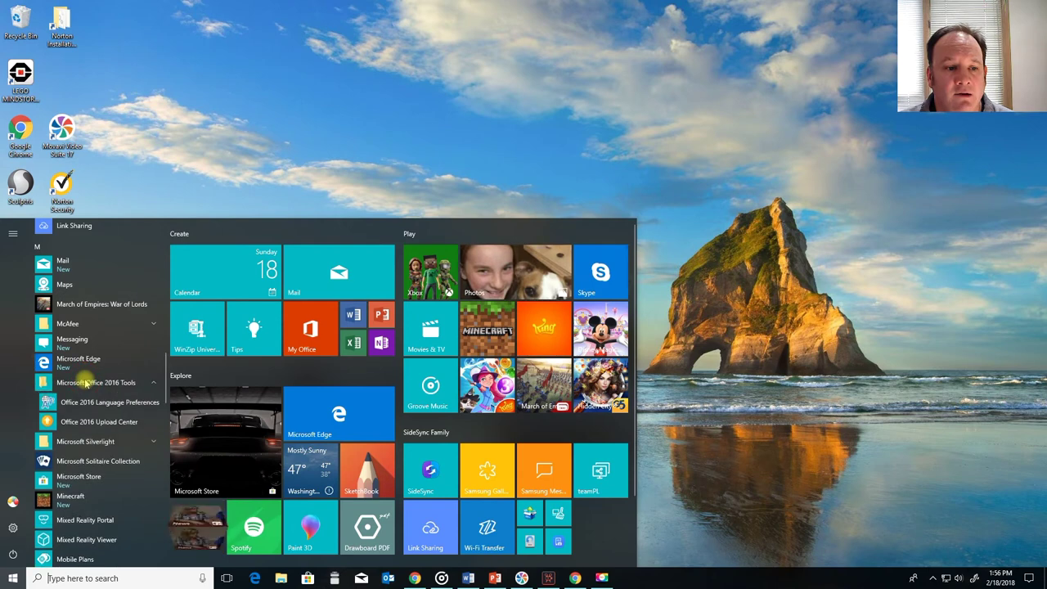
click(86, 383)
scroll(85, 383, down, 10)
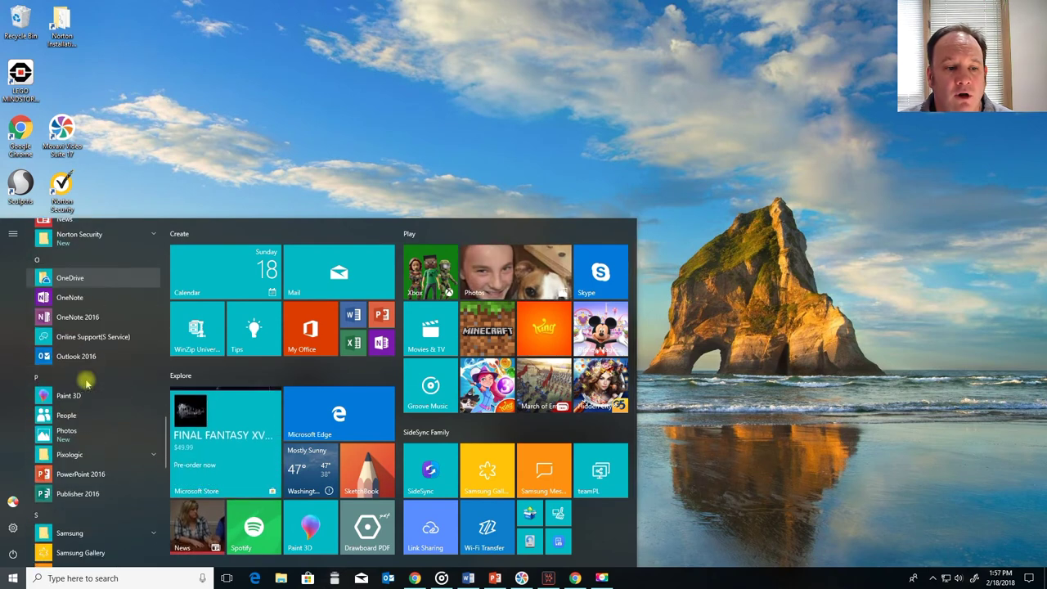
click(77, 495)
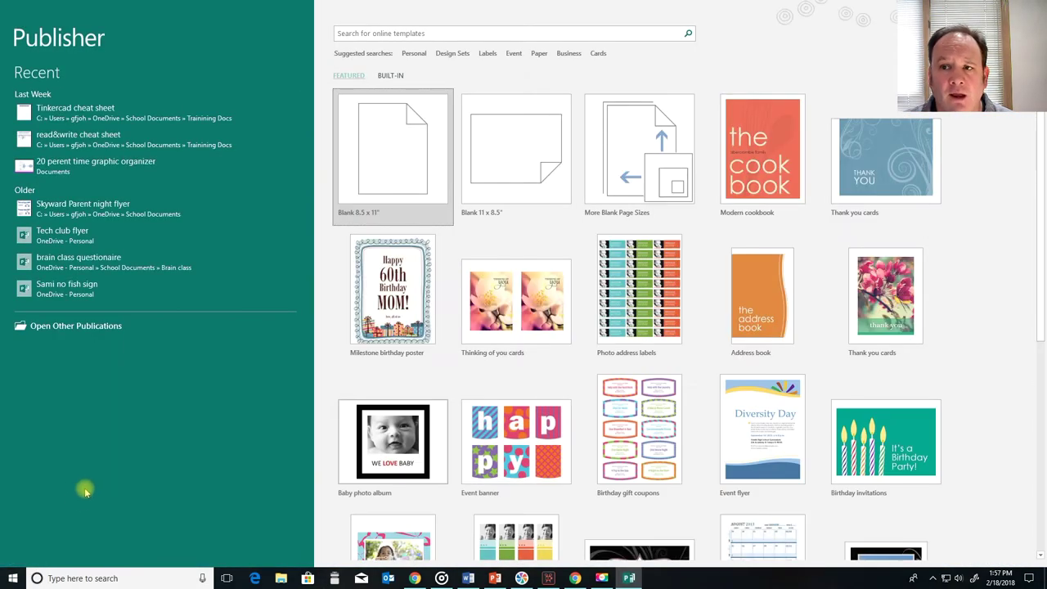
Examine the pinning options Windows offers for the Publisher app, and return to the Publisher window.
key(super+d)
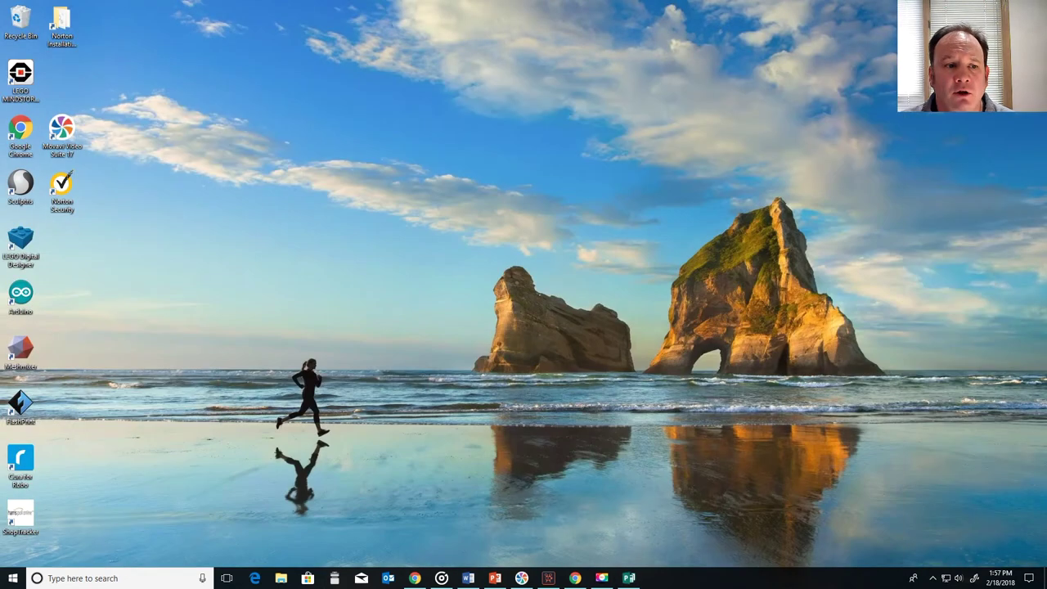
click(12, 582)
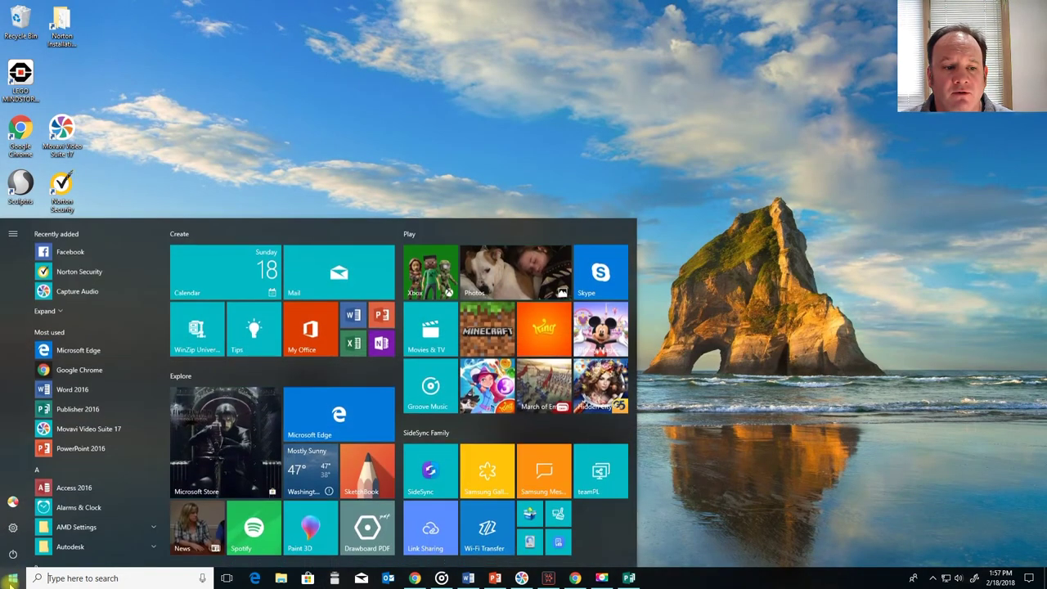
right_click(70, 411)
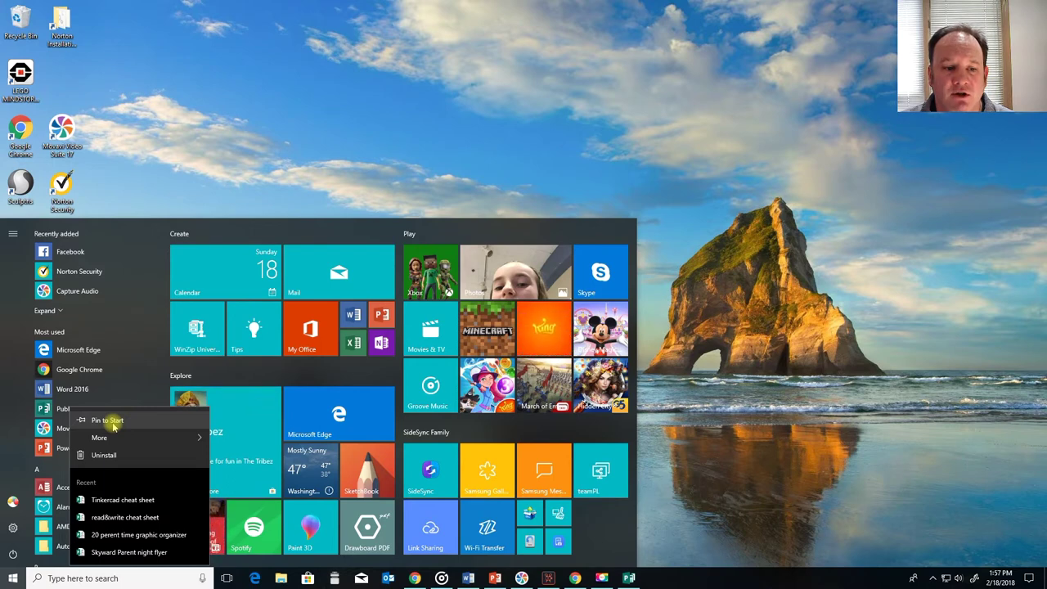
mouse_move(125, 439)
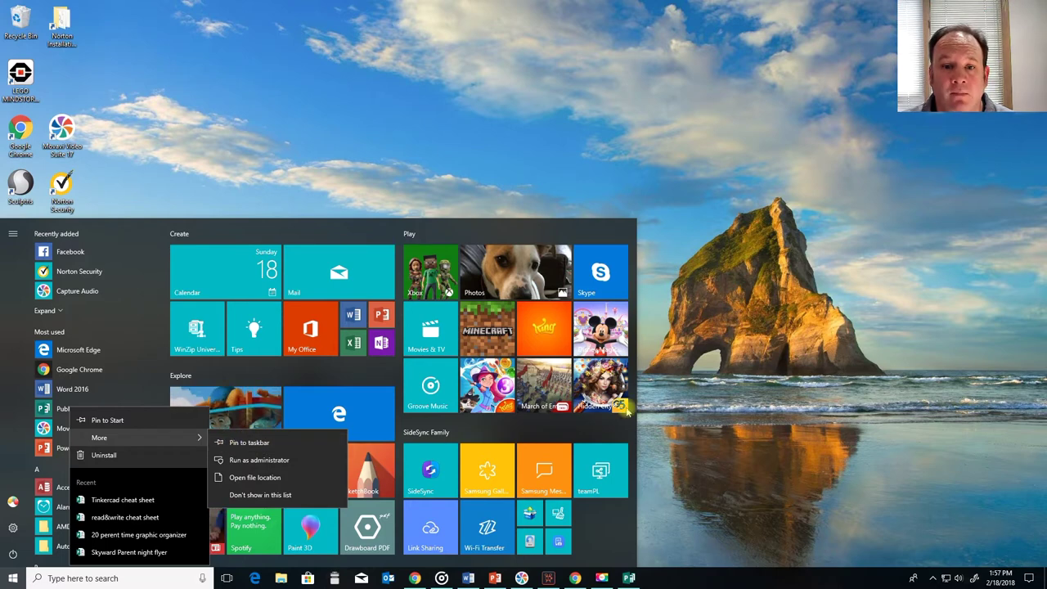
click(664, 378)
mouse_move(628, 578)
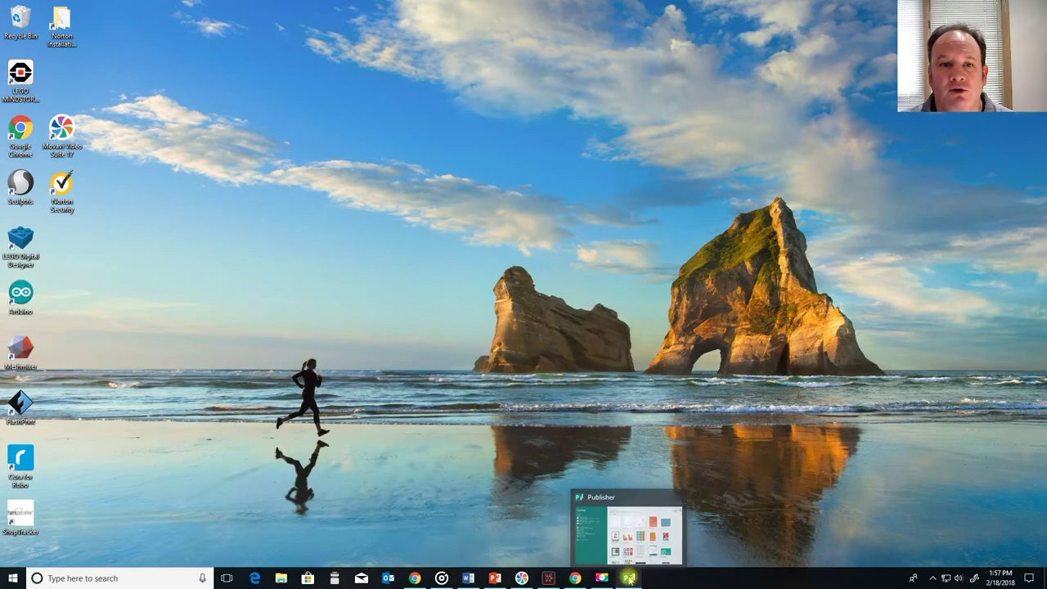
click(630, 546)
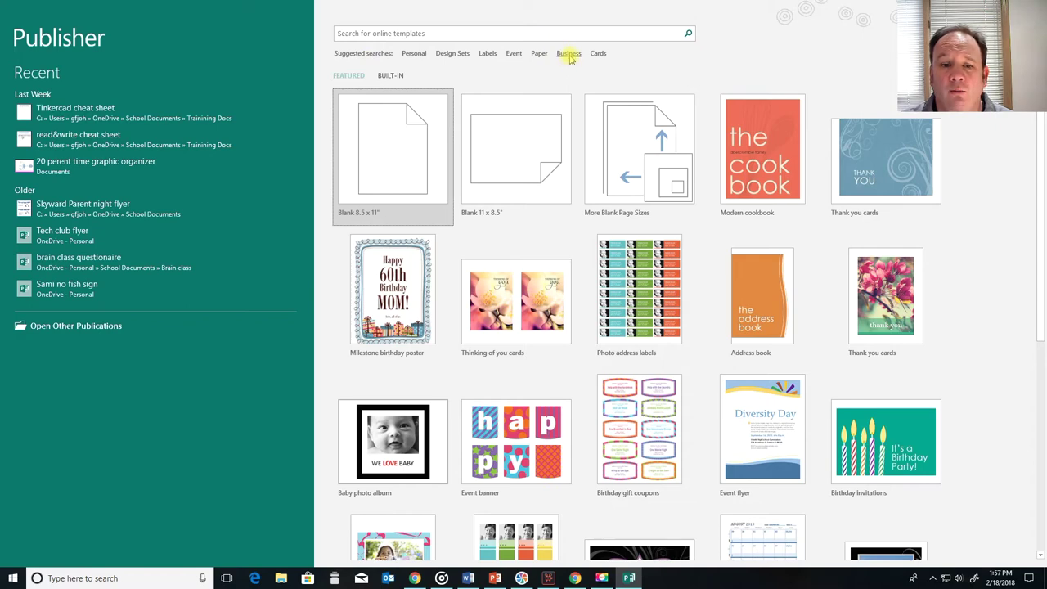
Create a publication from the Business tri-fold brochure (Soft Blue design) template, found among the Business templates in the Brochures category.
scroll(583, 179, down, 4)
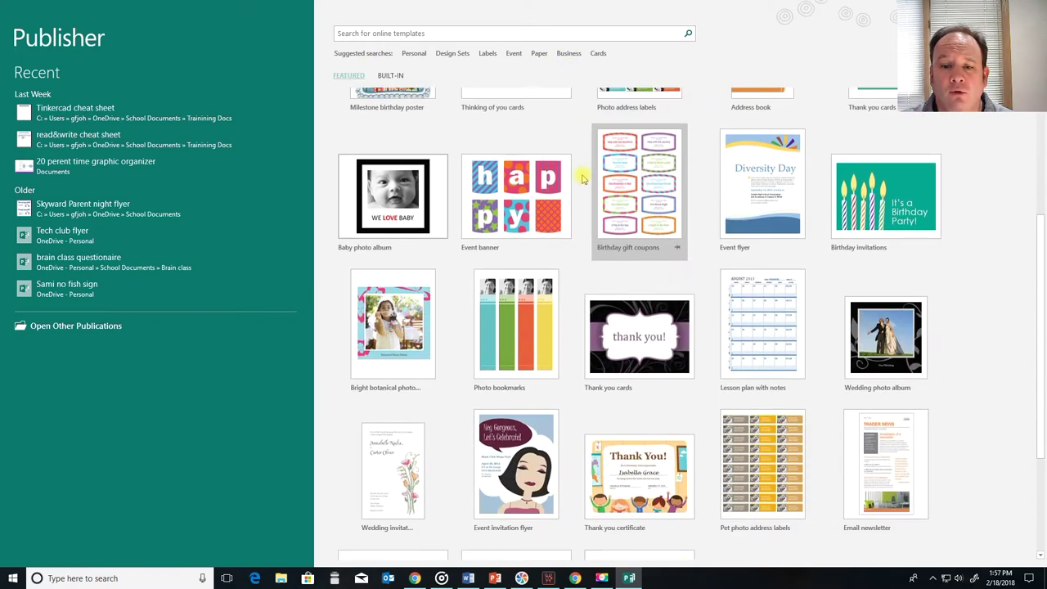
scroll(583, 179, up, 5)
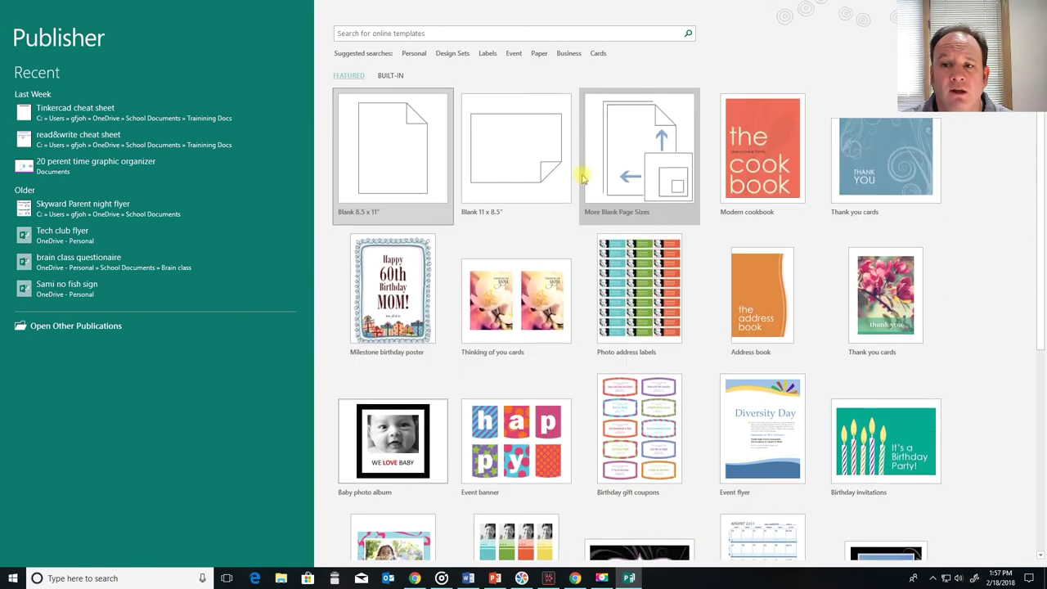
click(568, 53)
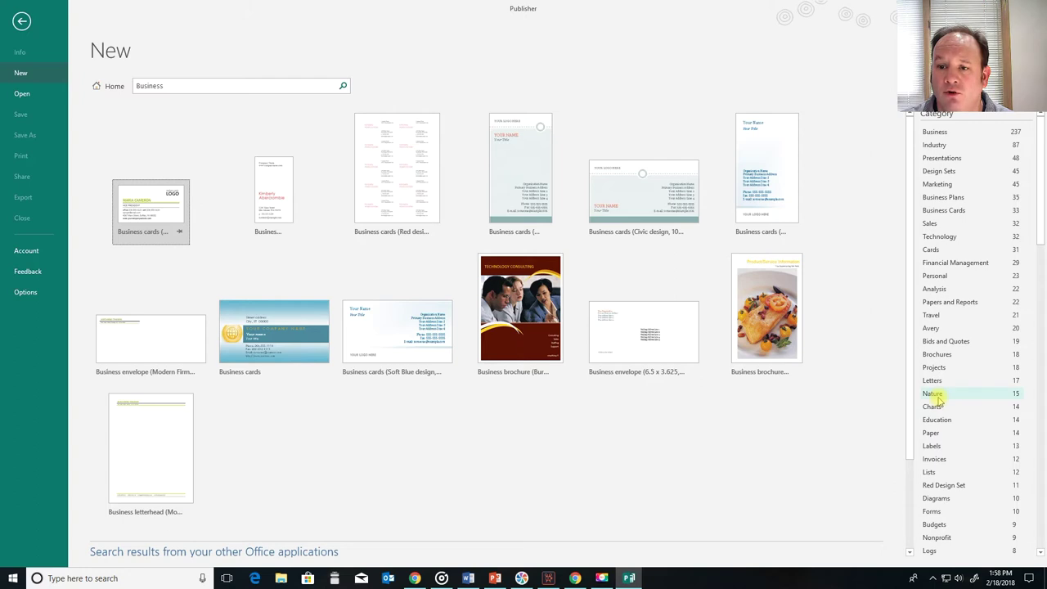
click(941, 355)
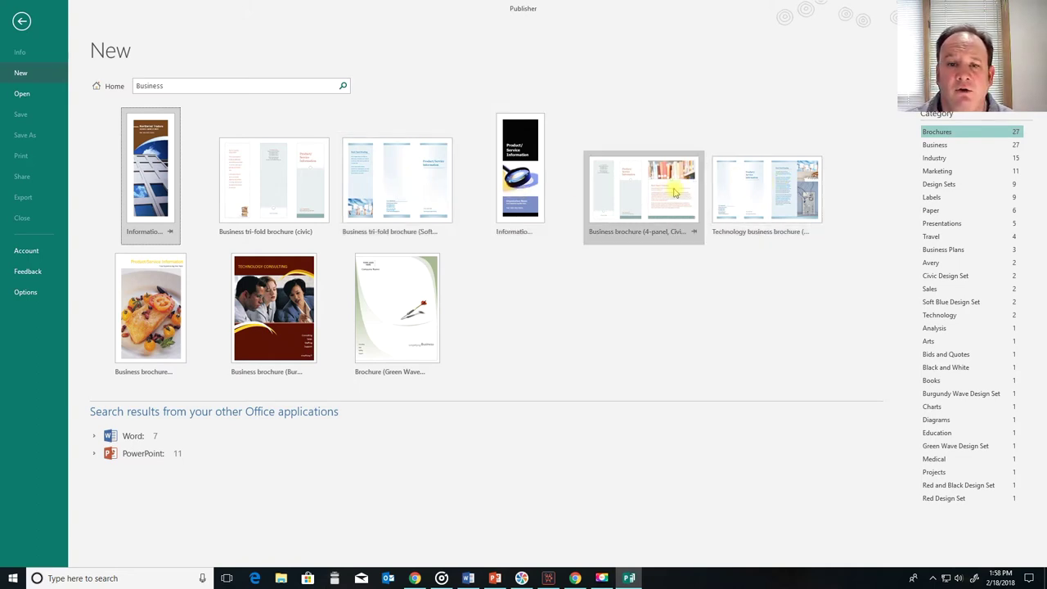
click(411, 176)
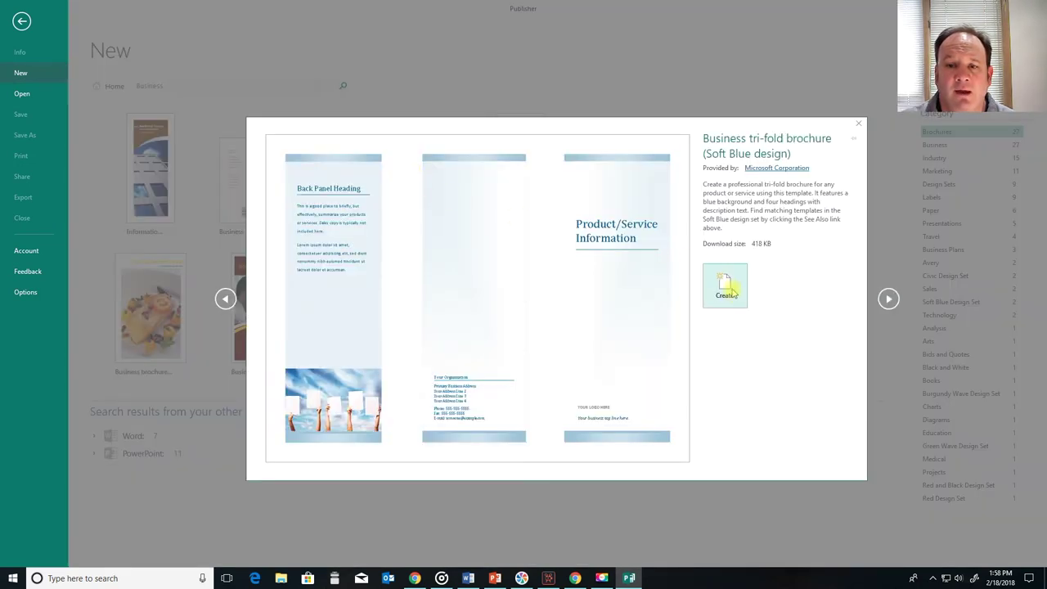
click(721, 273)
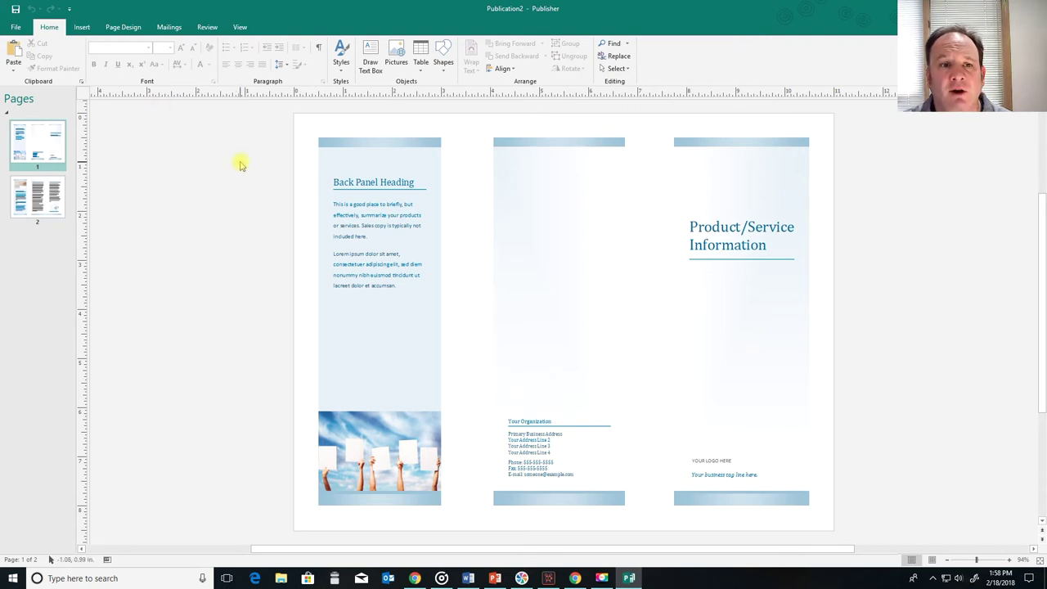
Save the brochure as a Publisher file named Electrical engineer in this PC's Documents folder.
click(23, 30)
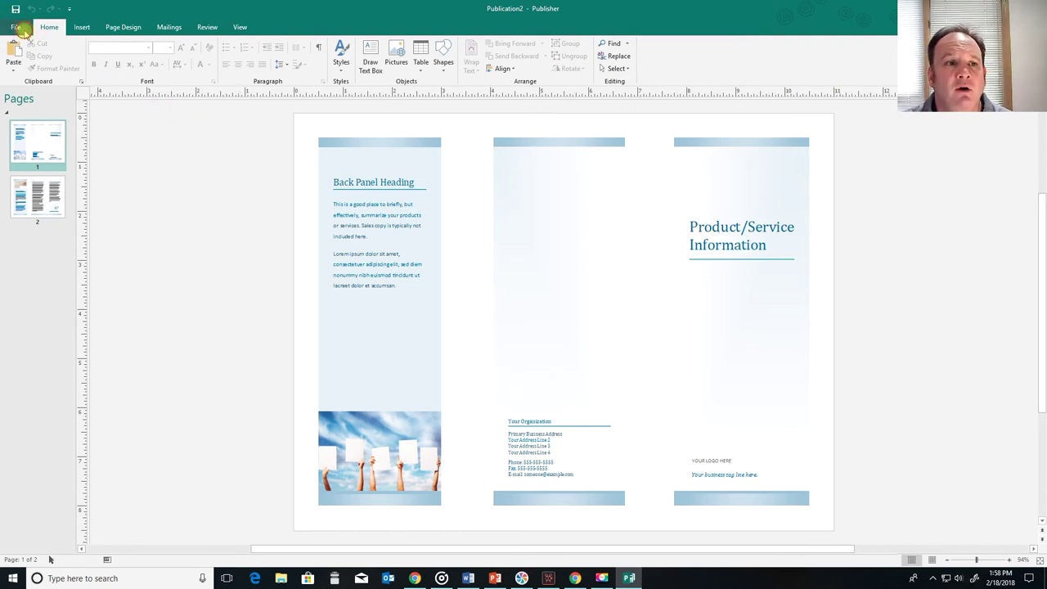
click(36, 128)
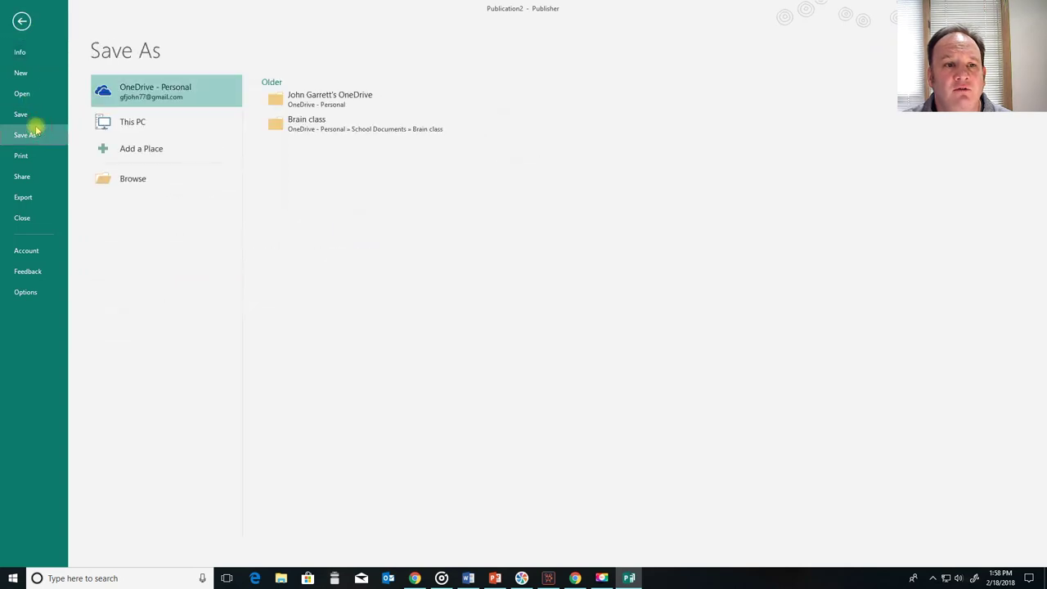
click(139, 120)
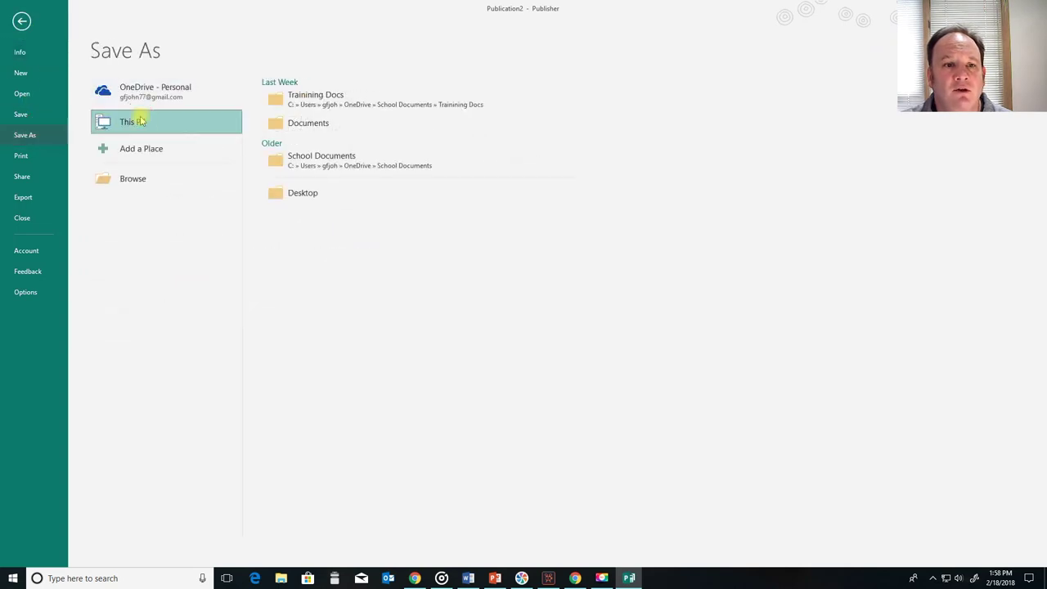
click(296, 124)
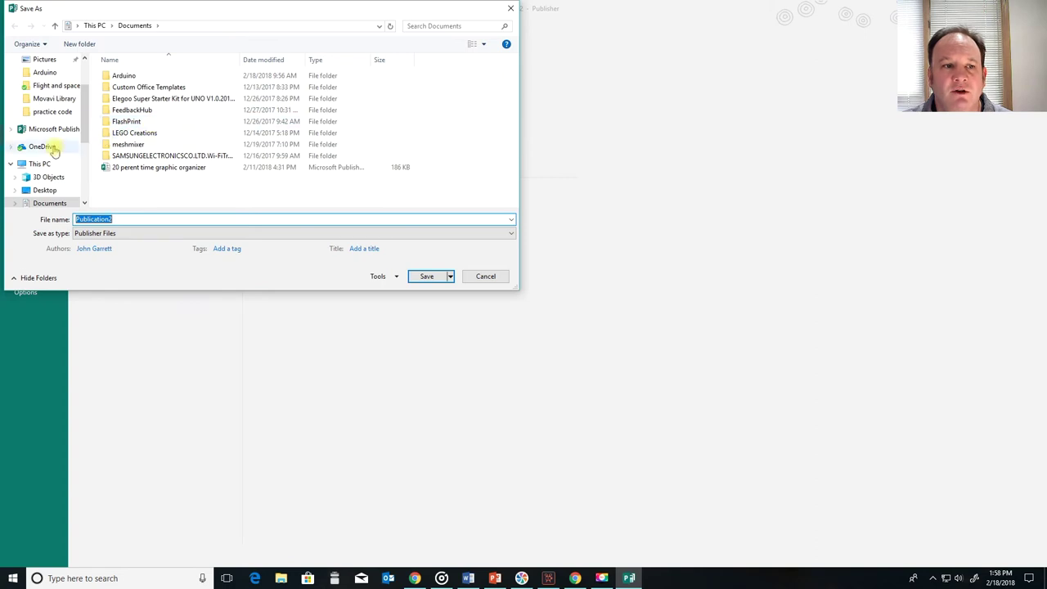
scroll(37, 169, down, 1)
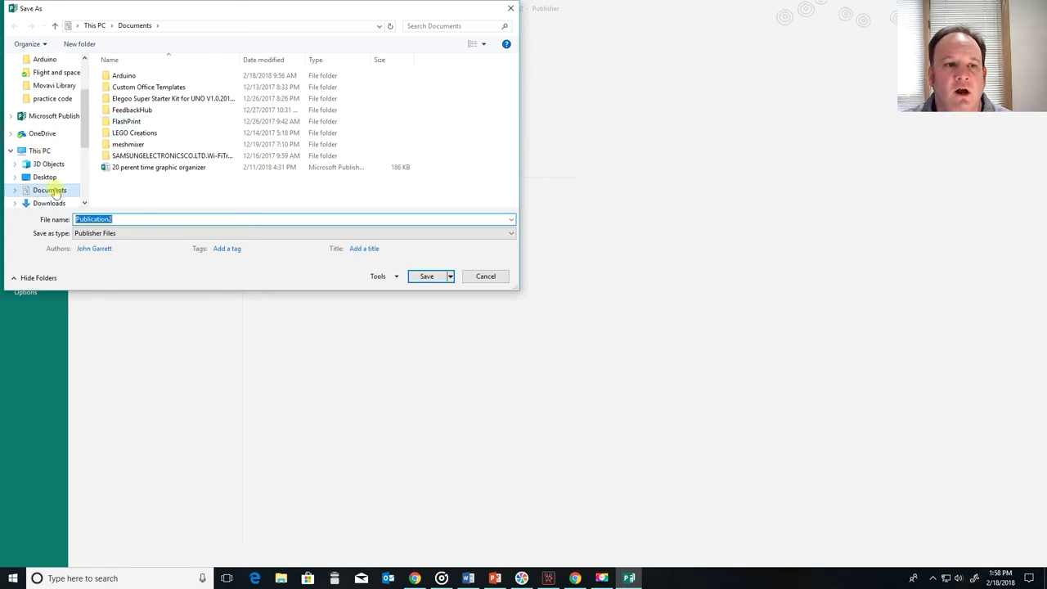
text(Electric)
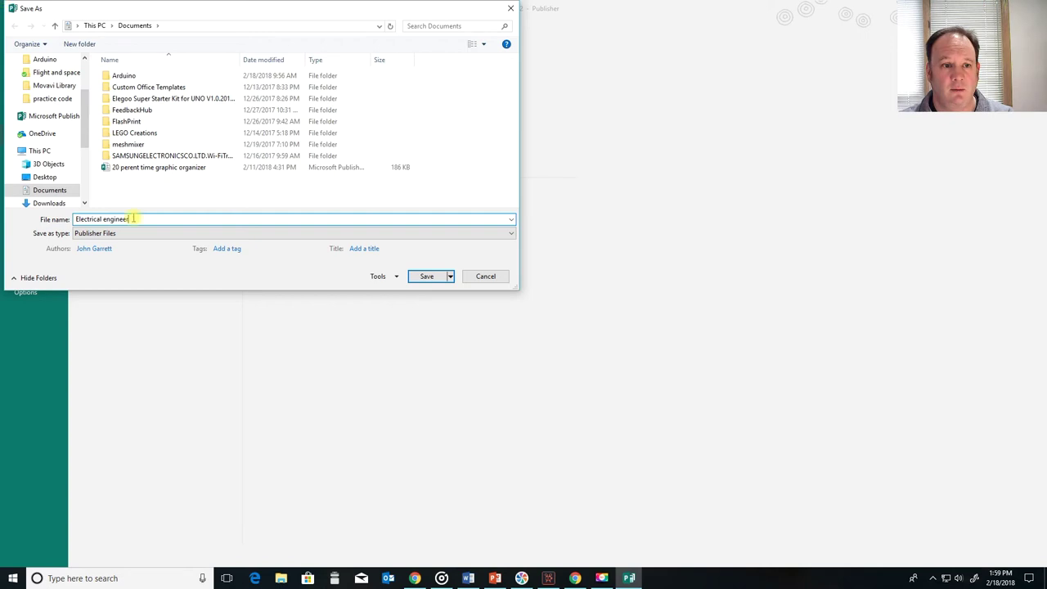
click(425, 277)
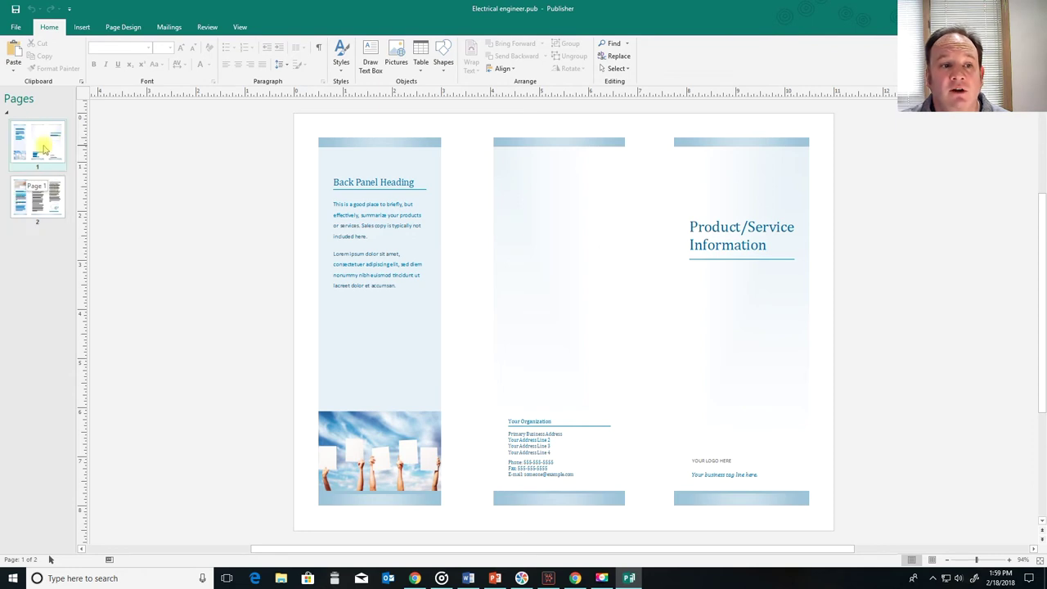
View the inside panels on page 2 of the brochure, and return to page 1.
click(45, 193)
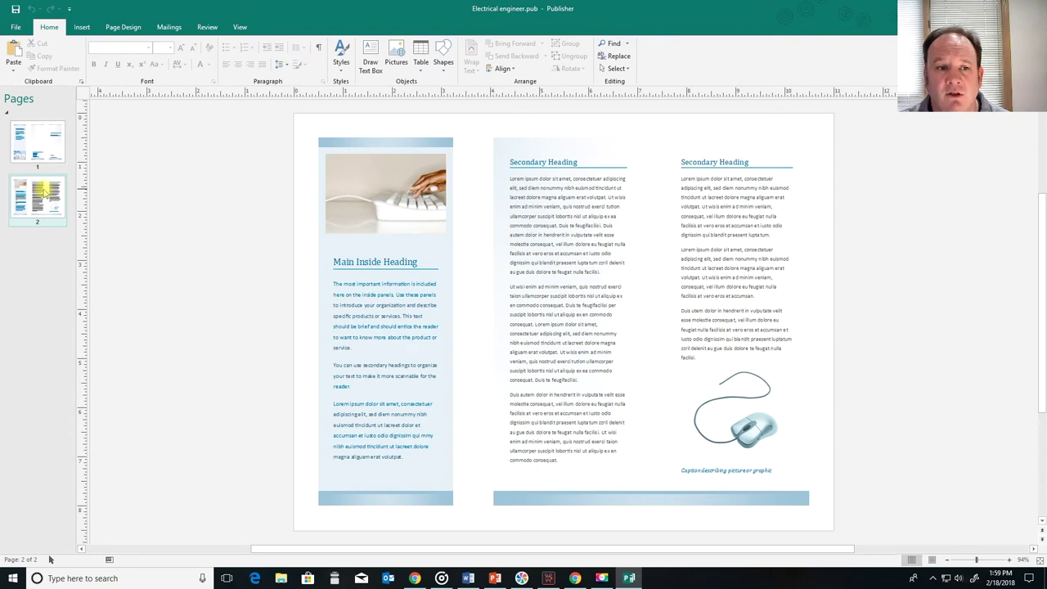
click(44, 148)
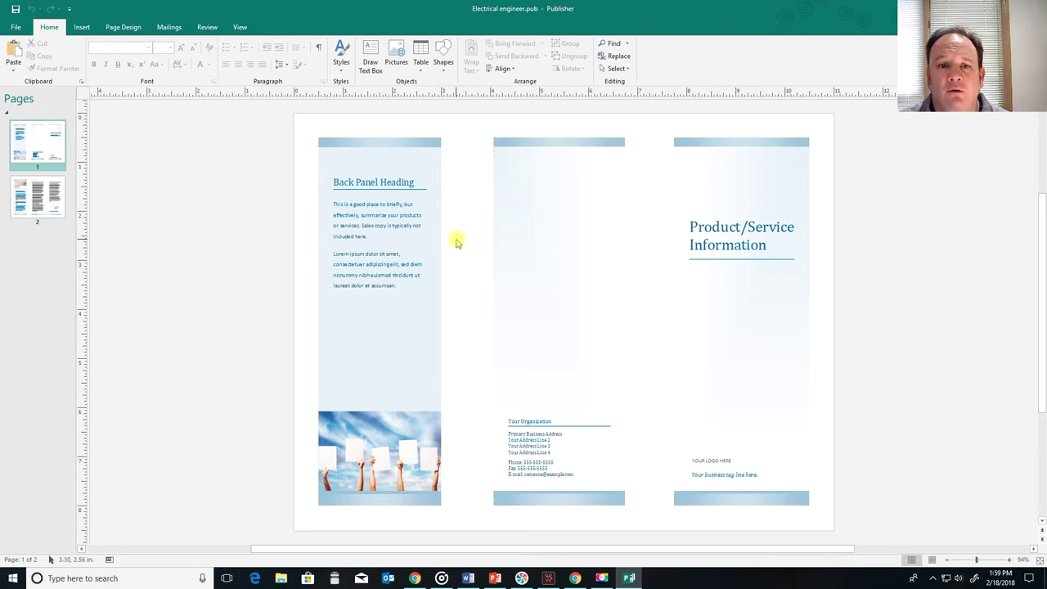
Try several alternative colour schemes on the brochure, including Equity and Bluebird.
click(133, 28)
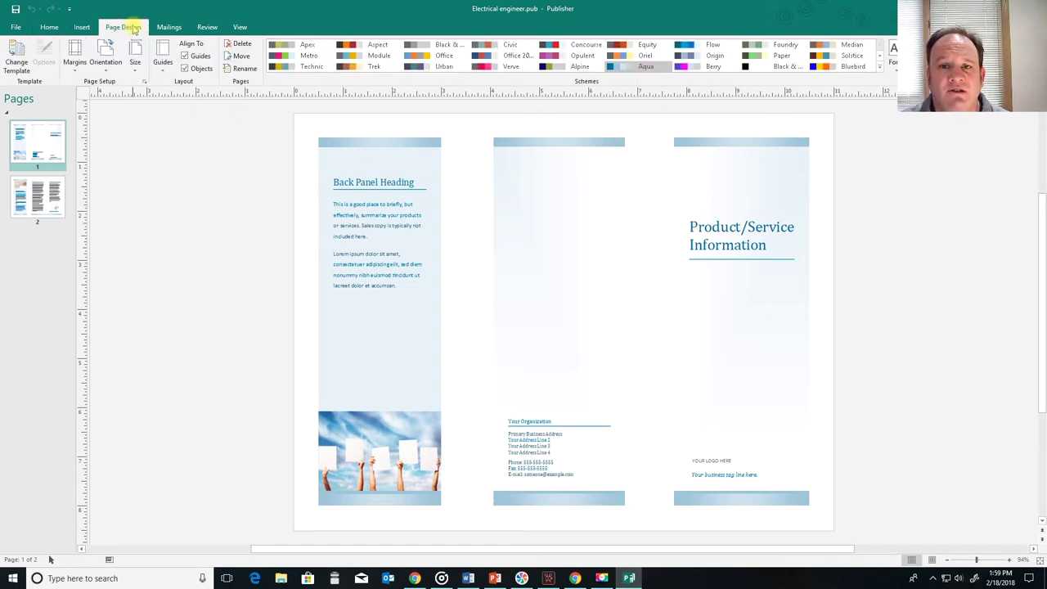
click(500, 55)
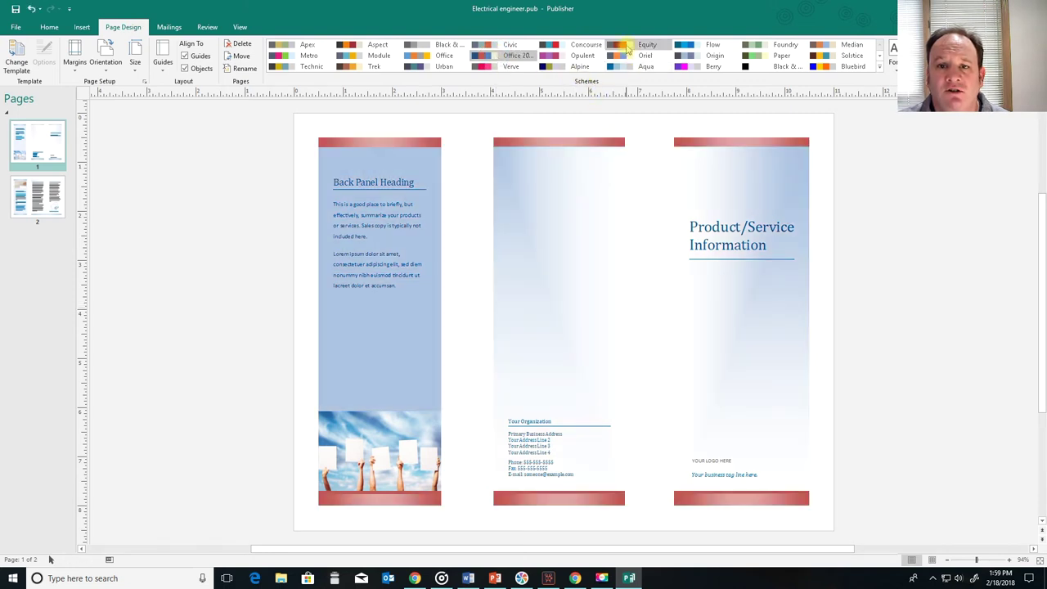
click(628, 47)
click(829, 72)
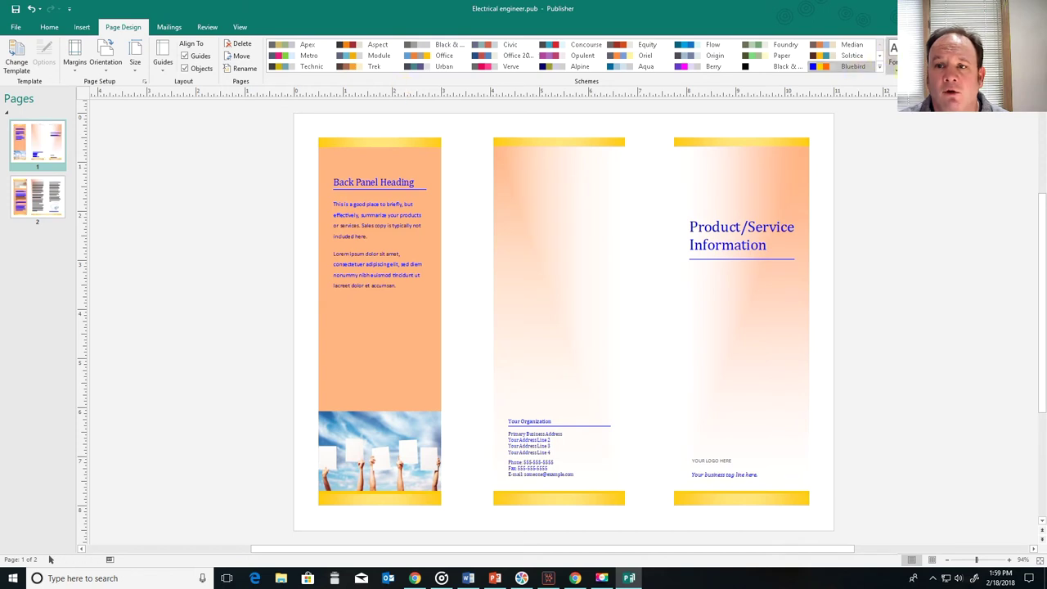
Apply a font scheme with Candara headings to the brochure, and set its colour scheme to Dark Blue.
click(894, 51)
click(949, 238)
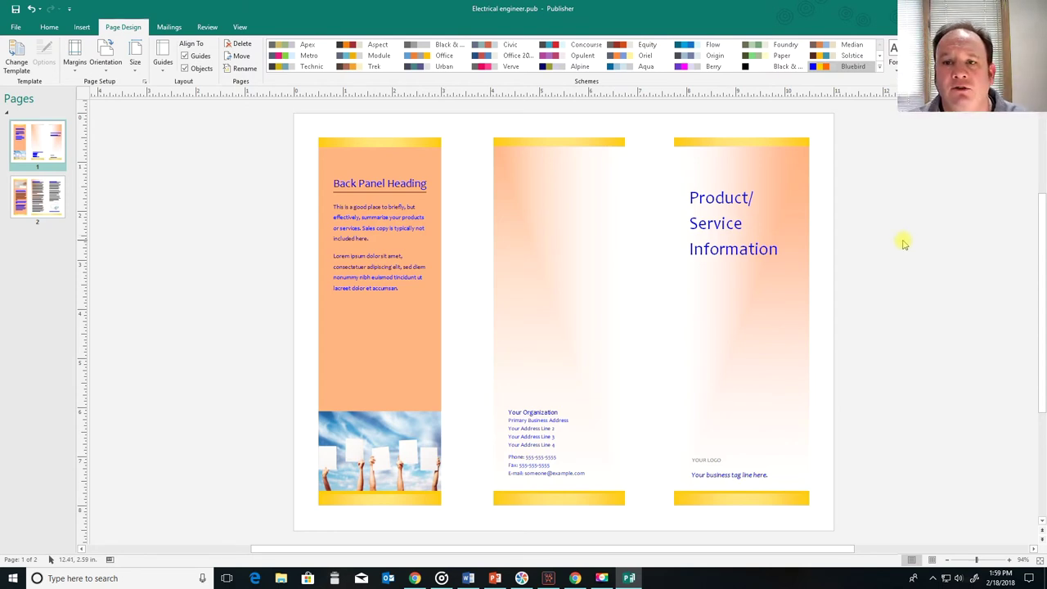
click(879, 55)
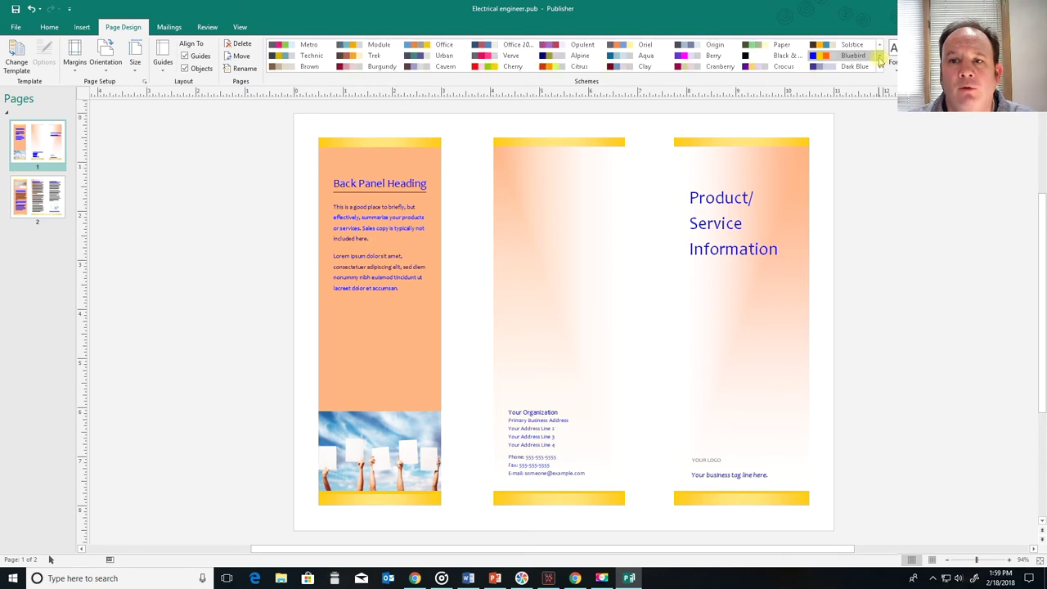
click(848, 67)
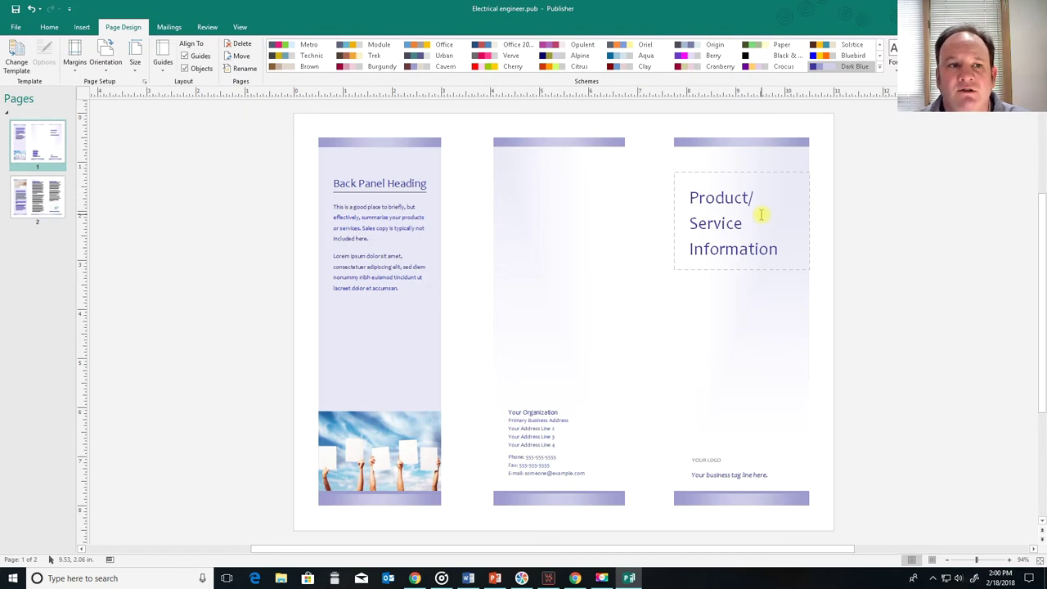
click(83, 28)
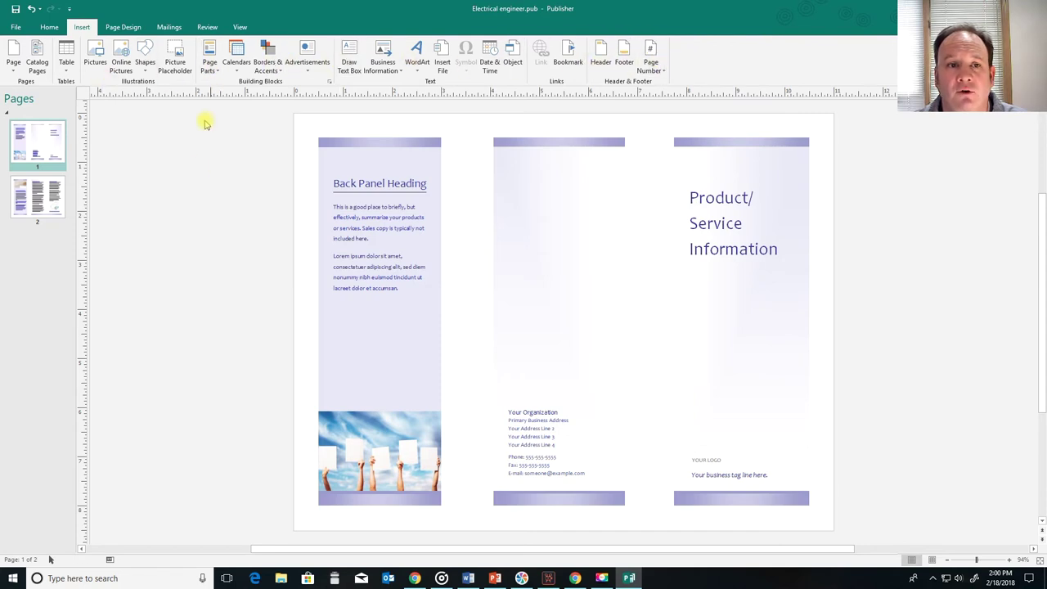
click(49, 27)
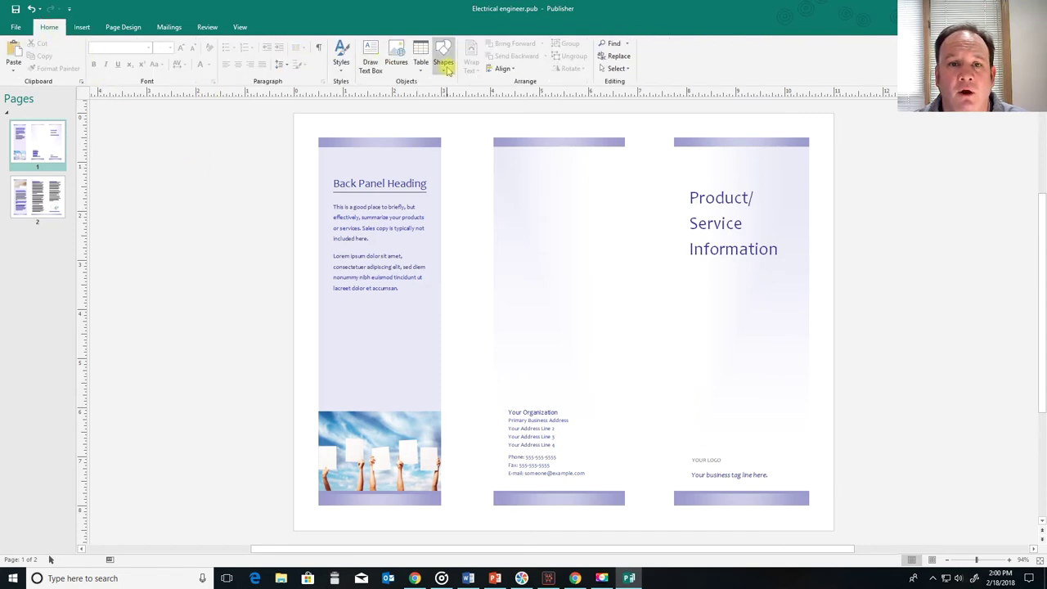
Replace the Product/Service Information title on the front panel with Electrical Engineer.
click(724, 204)
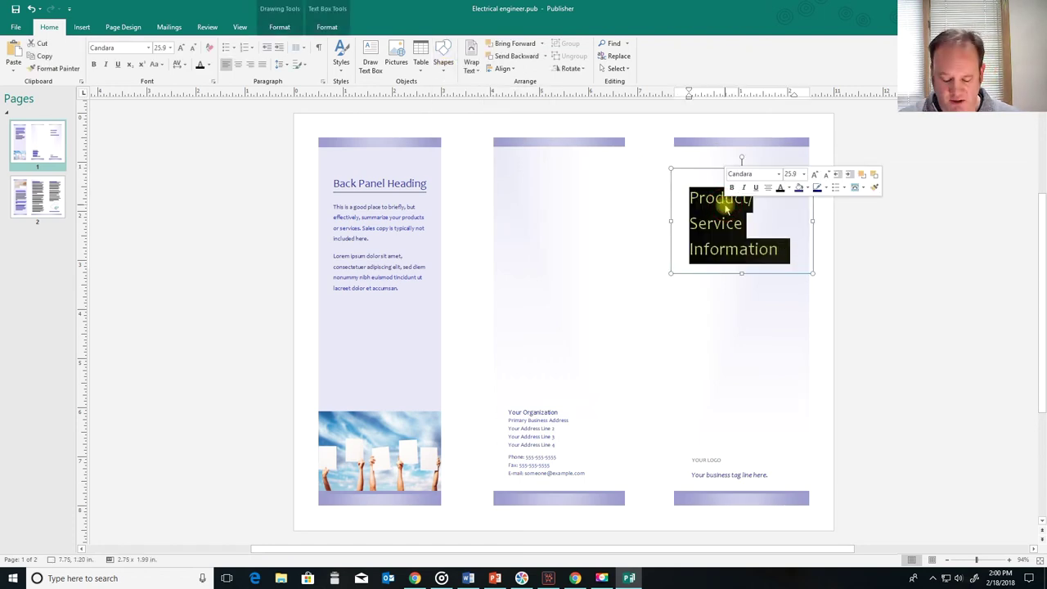
text(Engined)
key(BackSpace)
key(BackSpace)
key(BackSpace)
text(lectical Eng)
key(BackSpace)
key(BackSpace)
key(BackSpace)
key(BackSpace)
key(BackSpace)
key(BackSpace)
key(BackSpace)
key(BackSpace)
text(rical Engin)
key(BackSpace)
key(BackSpace)
text(i)
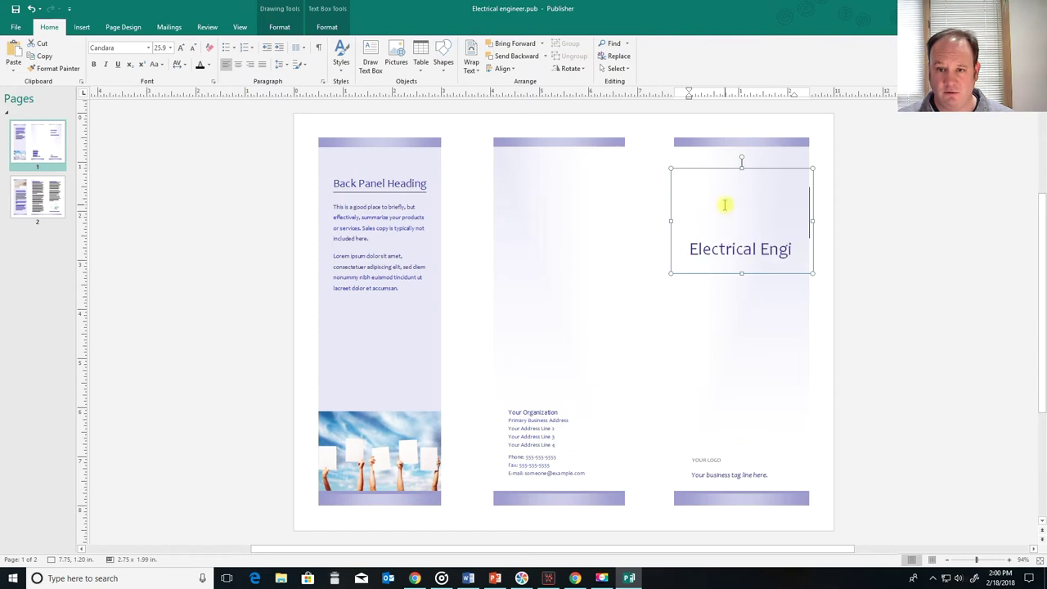
text(neer)
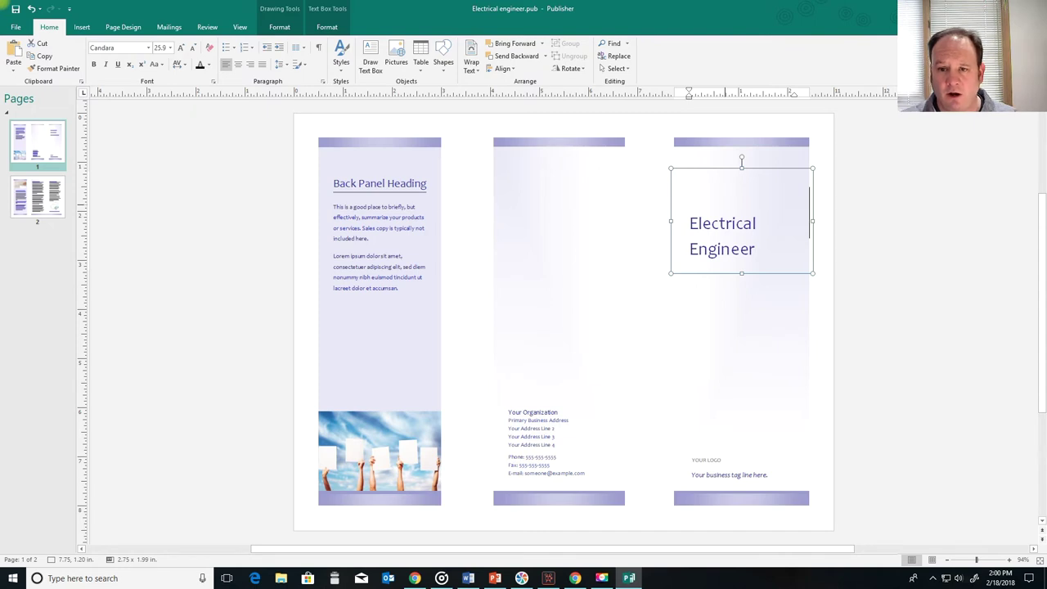